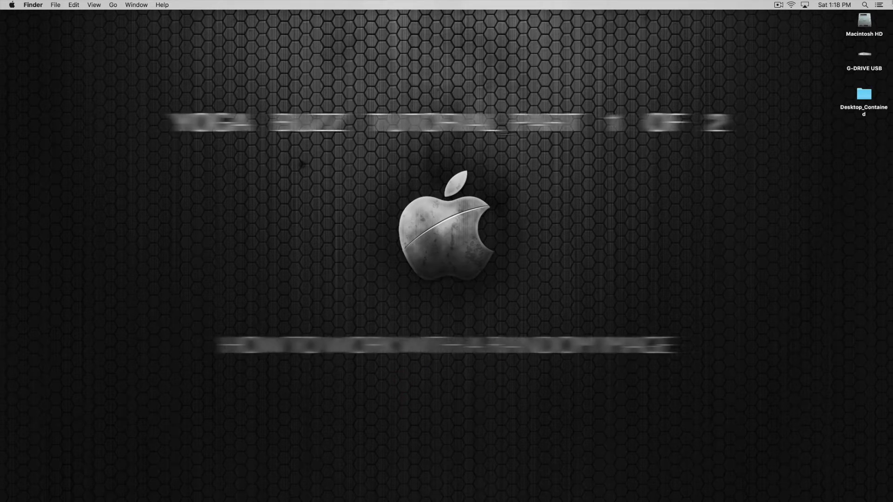
Switch to Photoshop, where the Yoga Buzz logo image is open.
mouse_move(280, 494)
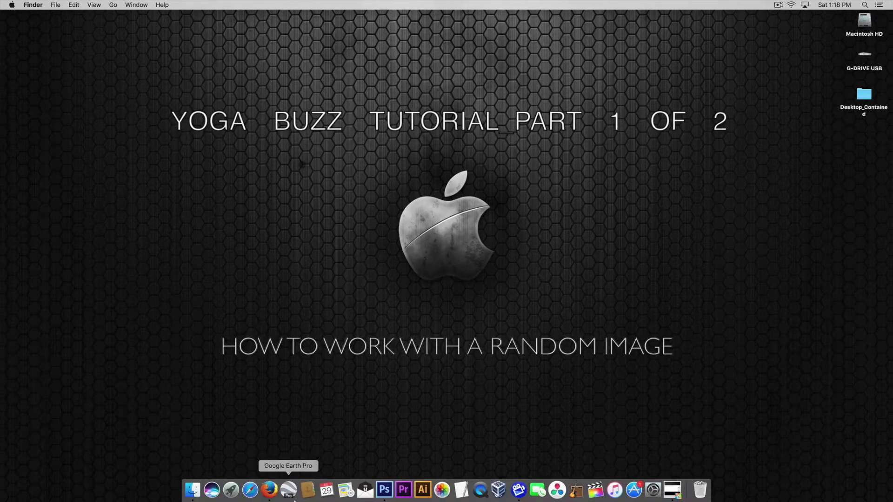
left_click(384, 490)
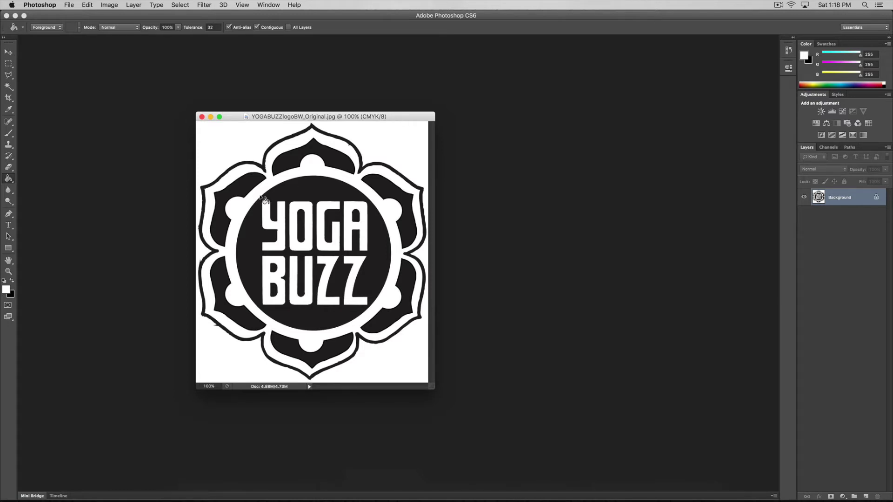
left_click_drag(402, 117, 420, 114)
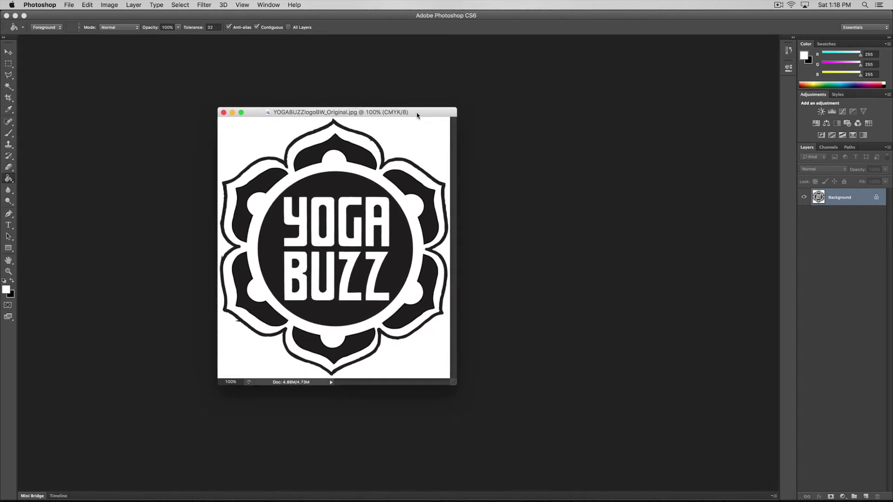
left_click_drag(416, 115, 428, 111)
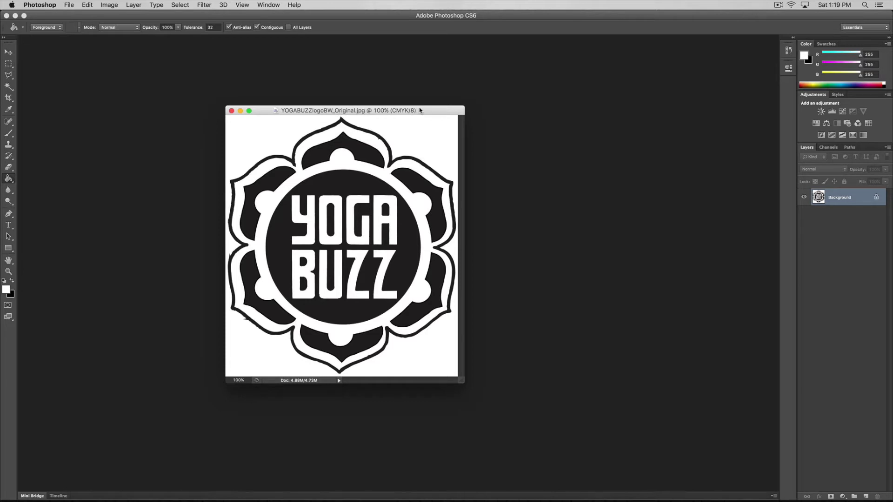
left_click_drag(427, 112, 428, 110)
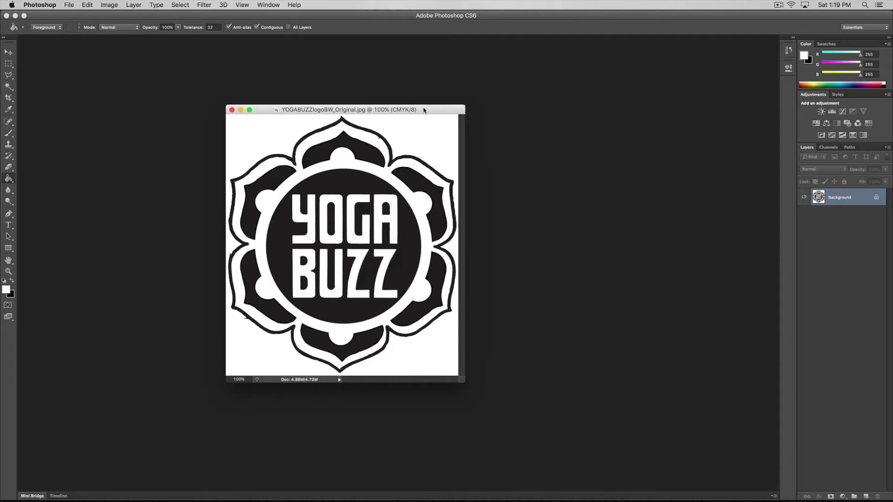
left_click_drag(426, 111, 421, 113)
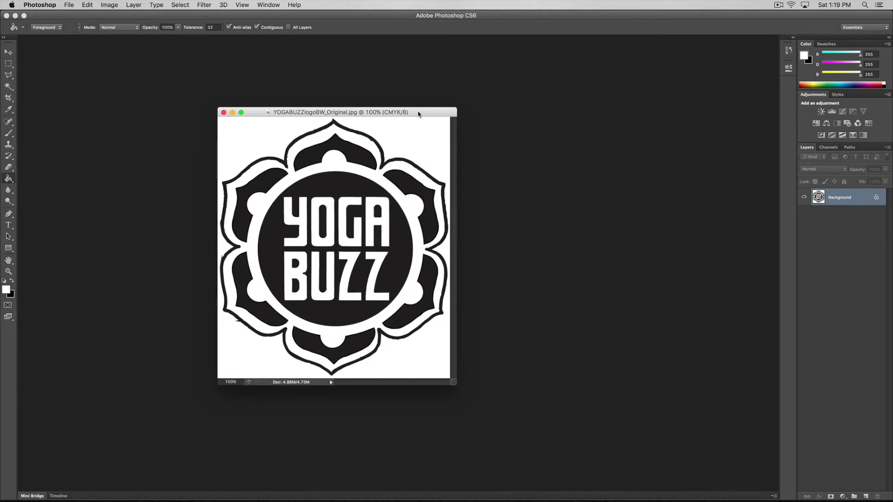
left_click_drag(419, 114, 424, 113)
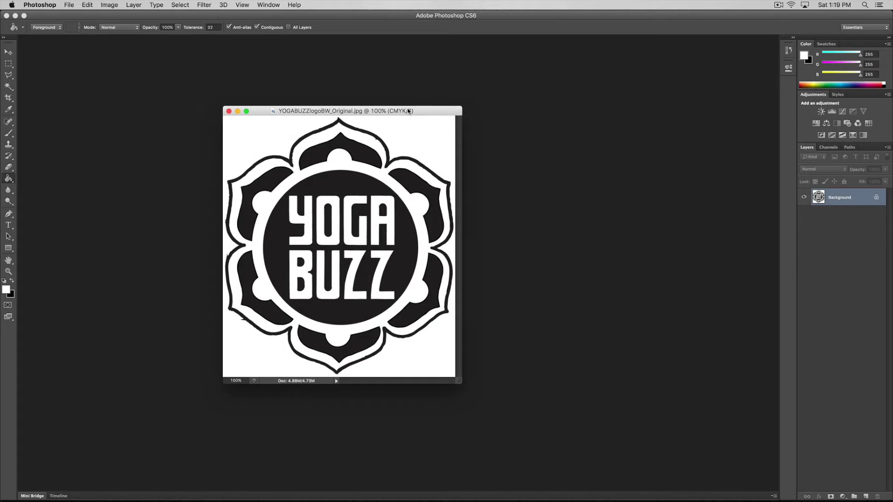
Convert the logo image's colour mode to RGB Color.
left_click(108, 4)
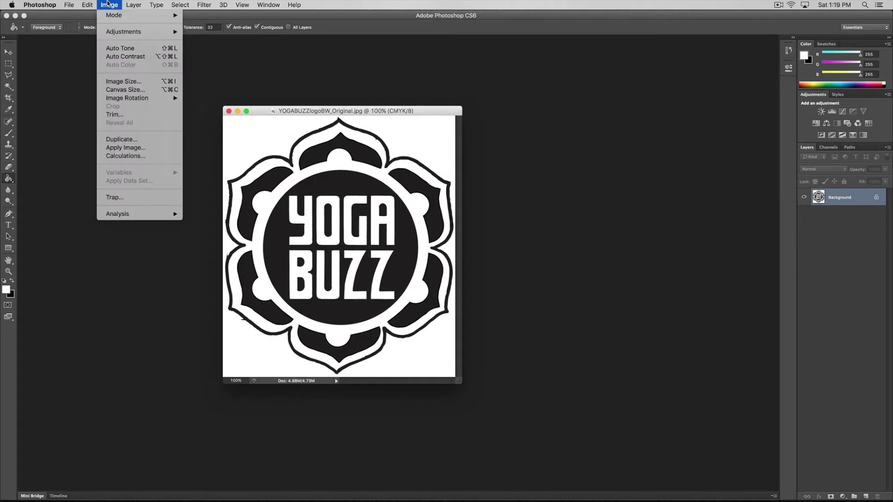
mouse_move(136, 17)
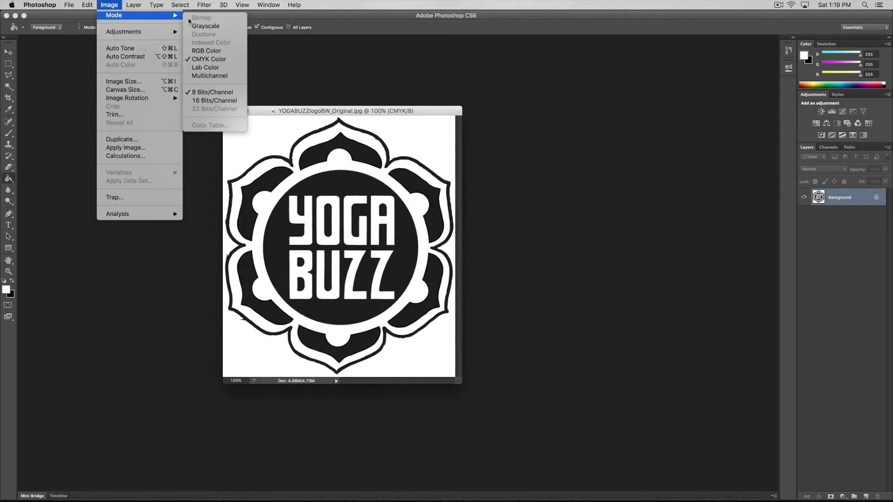
left_click(203, 50)
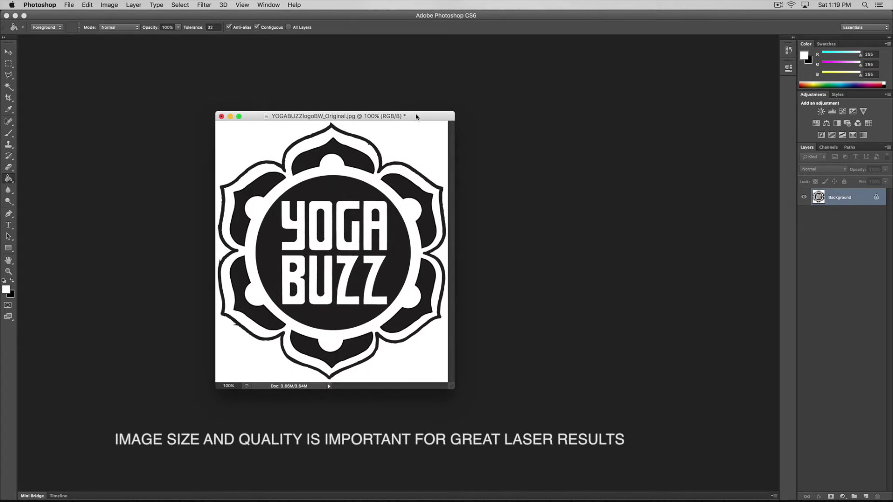
left_click_drag(417, 116, 426, 119)
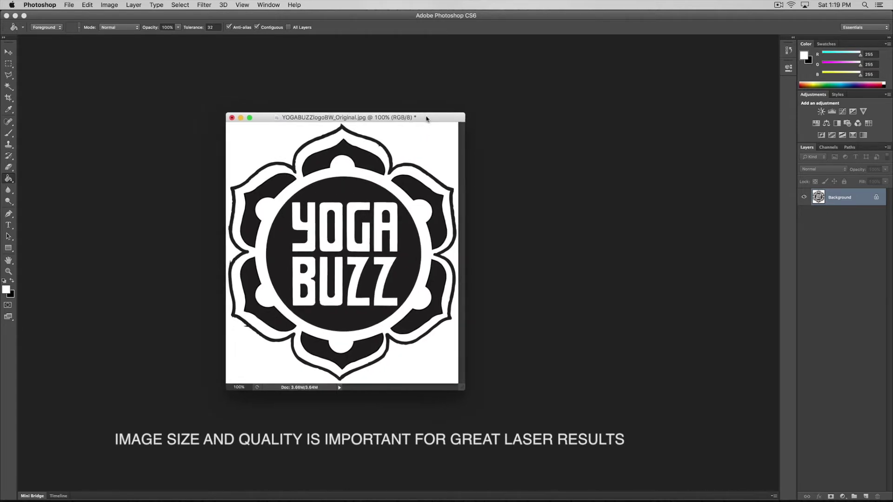
Check the logo's pixel dimensions, document size and resolution in the Image Size settings.
left_click(109, 6)
mouse_move(111, 33)
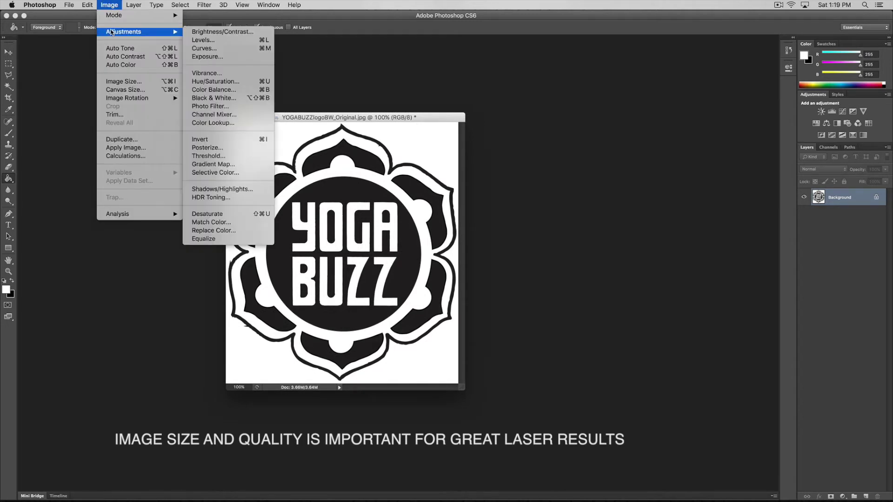
left_click(116, 82)
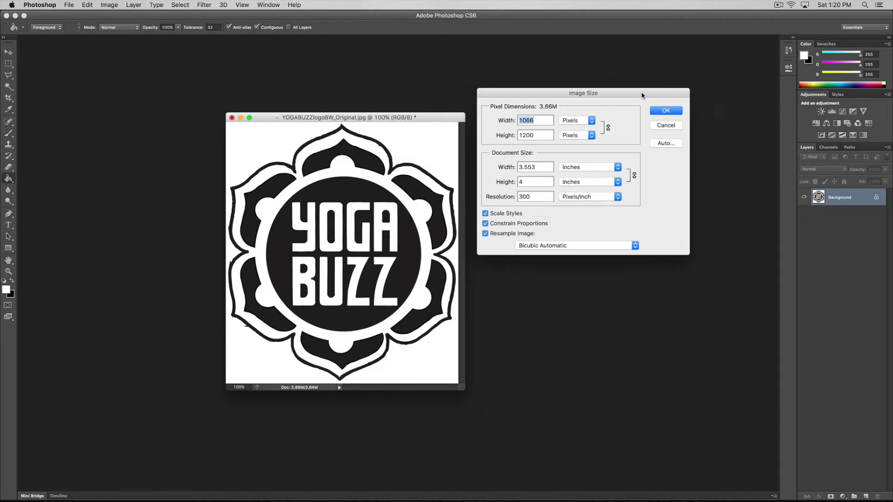
left_click(662, 111)
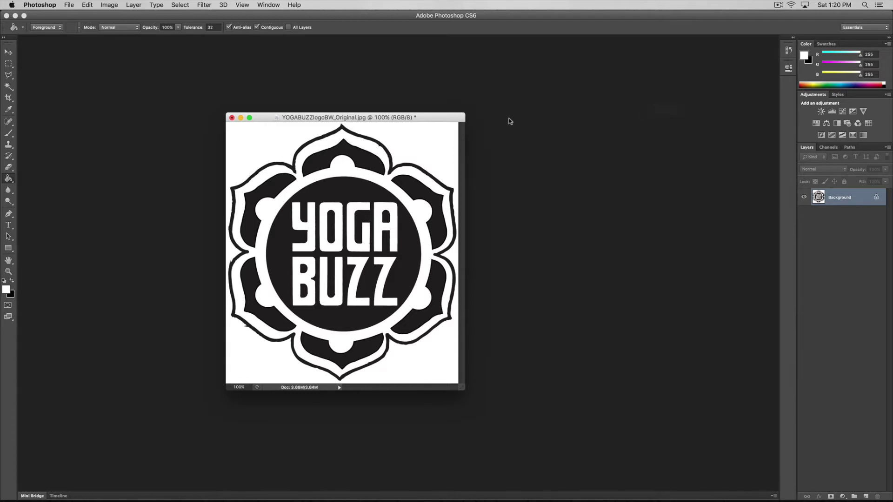
Examine the edge quality of the petal outlines close up where the upper-left petals of the logo meet.
left_click_drag(440, 121, 464, 117)
scroll(303, 154, "up", 2)
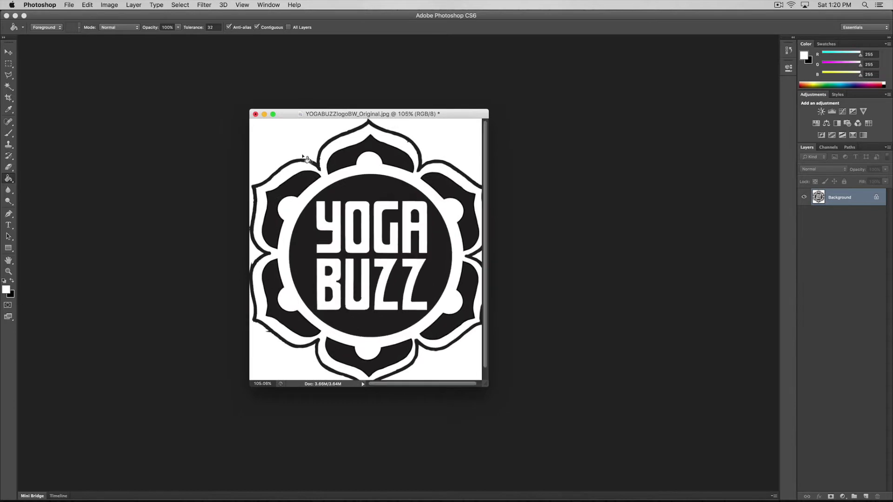
scroll(304, 157, "up", 5)
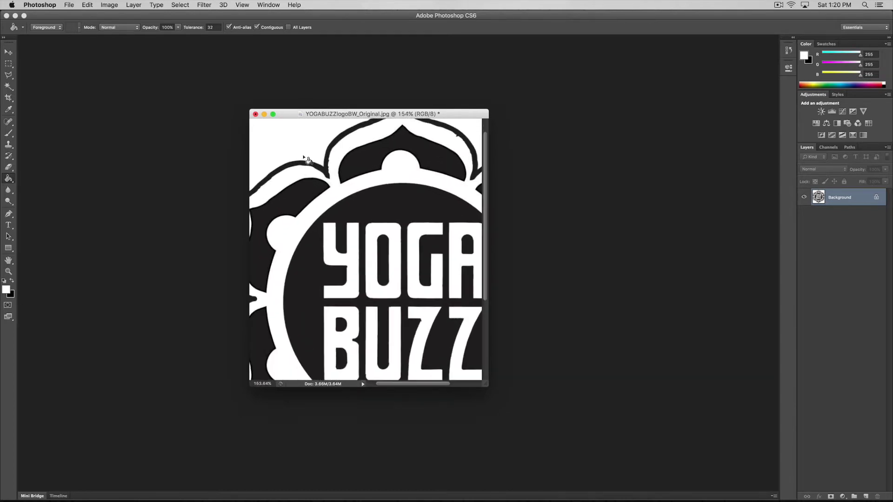
left_click_drag(459, 115, 429, 92)
scroll(275, 138, "up", 4)
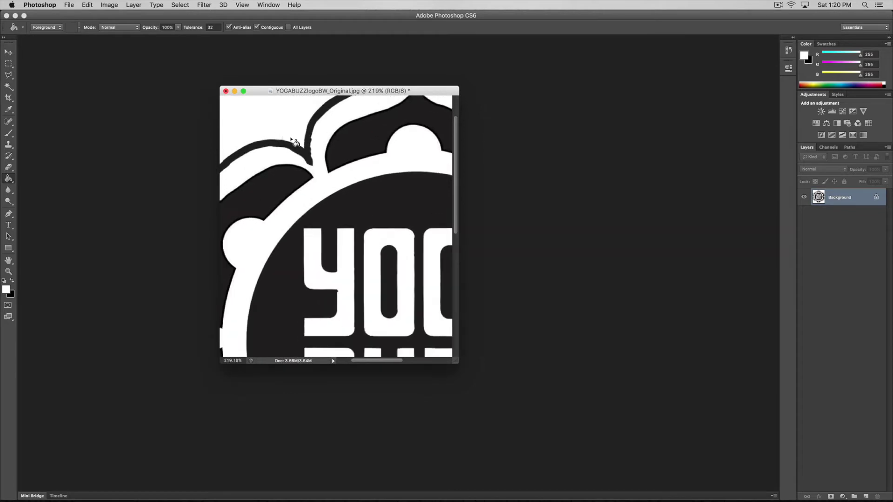
scroll(306, 146, "up", 2)
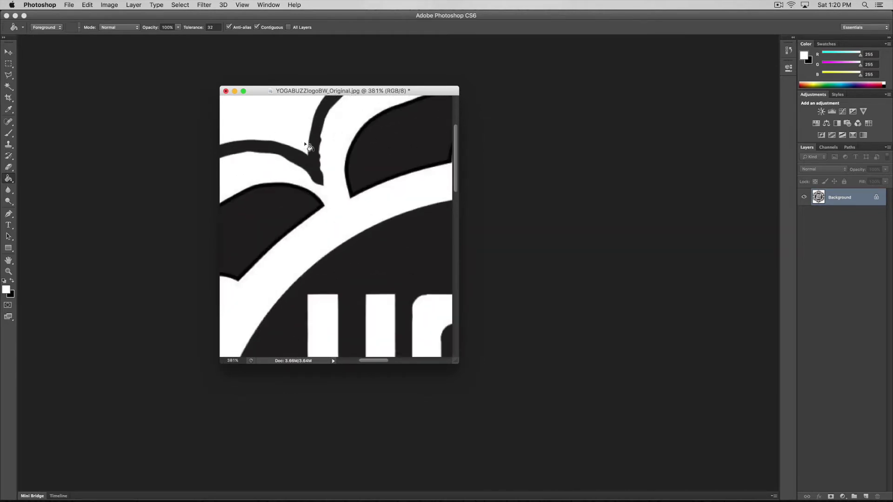
scroll(307, 146, "up", 1)
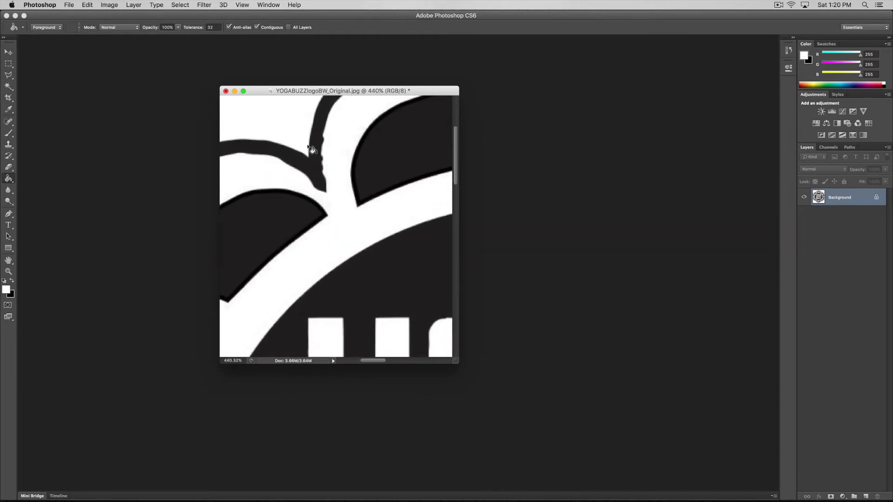
scroll(308, 147, "up", 3)
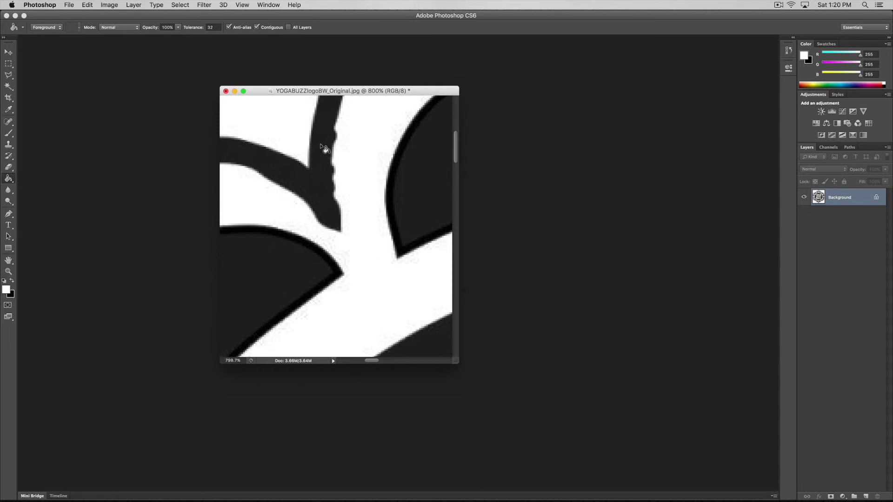
scroll(324, 150, "up", 1)
scroll(324, 149, "down", 10)
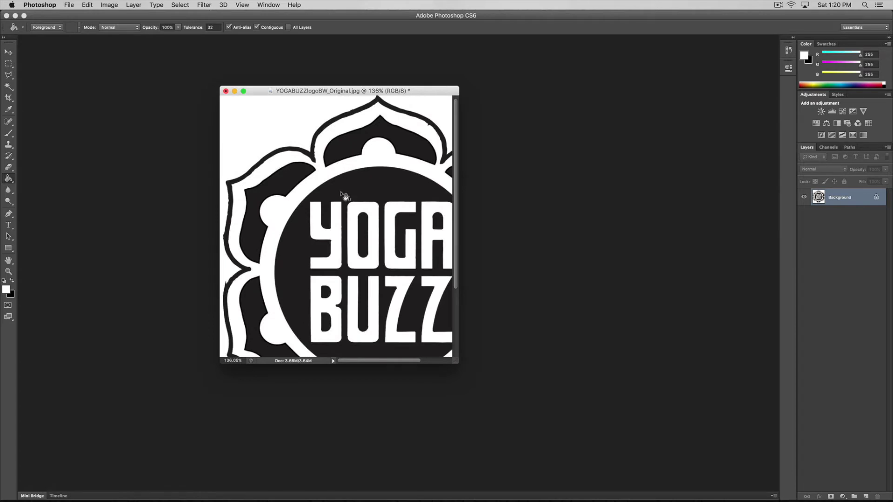
Examine the pixel edges of the letter Y in YOGA close up, then return to the whole logo.
scroll(365, 233, "up", 2)
scroll(321, 256, "up", 6)
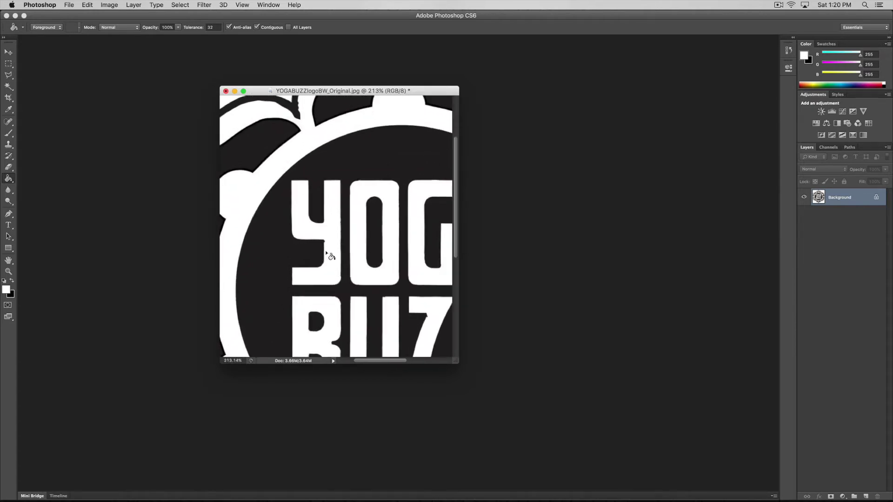
scroll(326, 242, "up", 2)
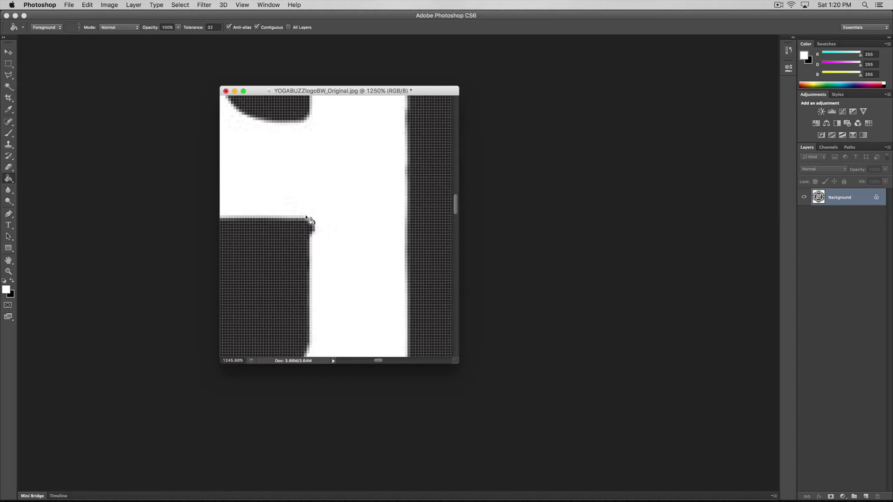
scroll(352, 215, "down", 4)
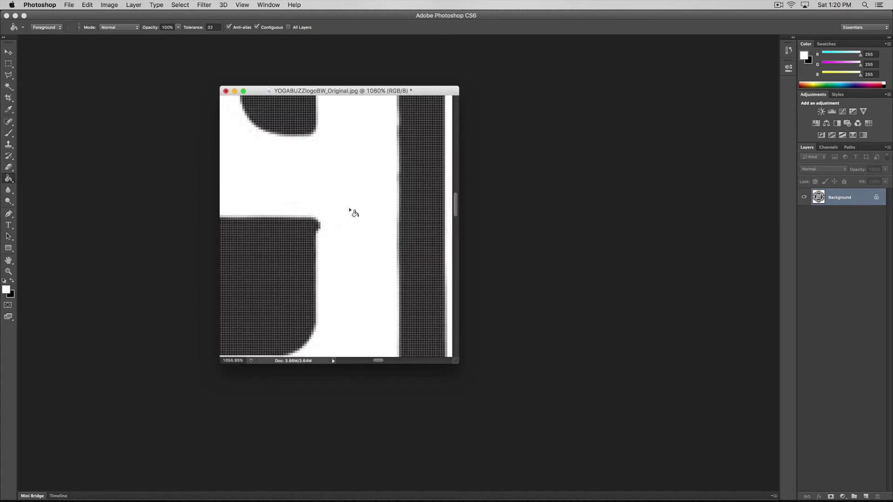
scroll(345, 180, "down", 1)
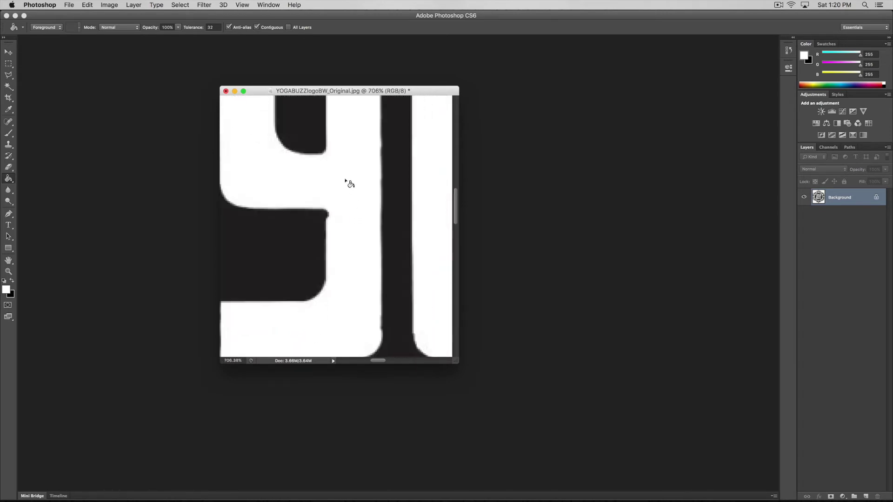
scroll(346, 180, "down", 4)
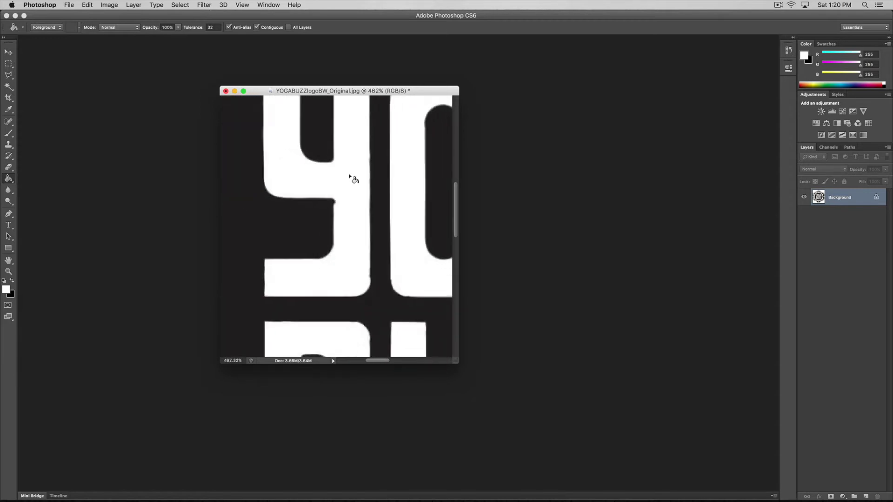
scroll(349, 179, "down", 3)
scroll(395, 190, "down", 5)
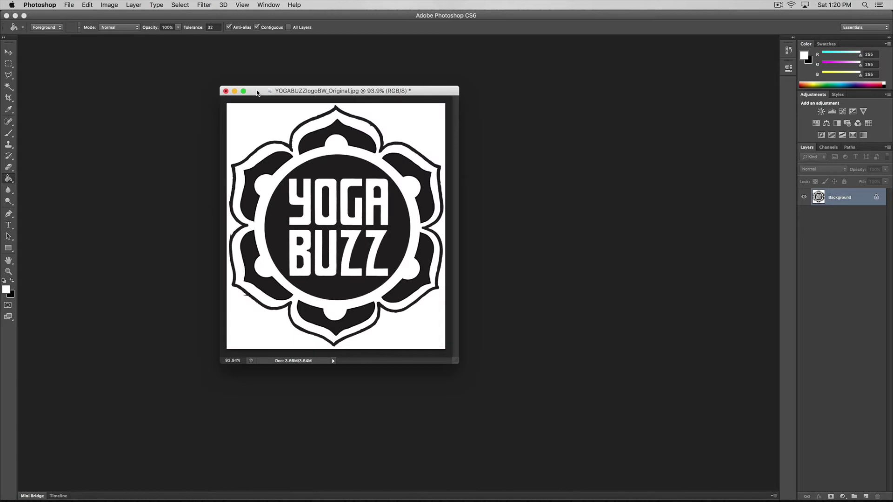
Hide Photoshop and switch to the Windows 10 virtual machine running the laser cutting software.
left_click(45, 4)
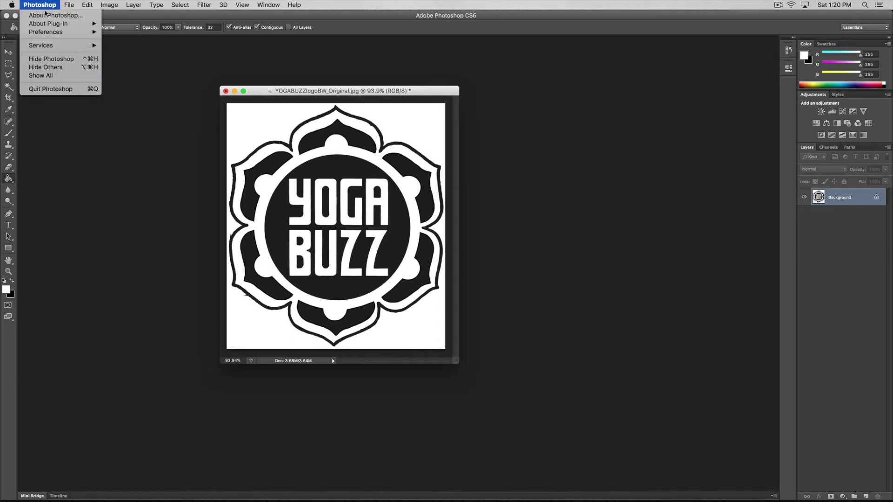
left_click(45, 60)
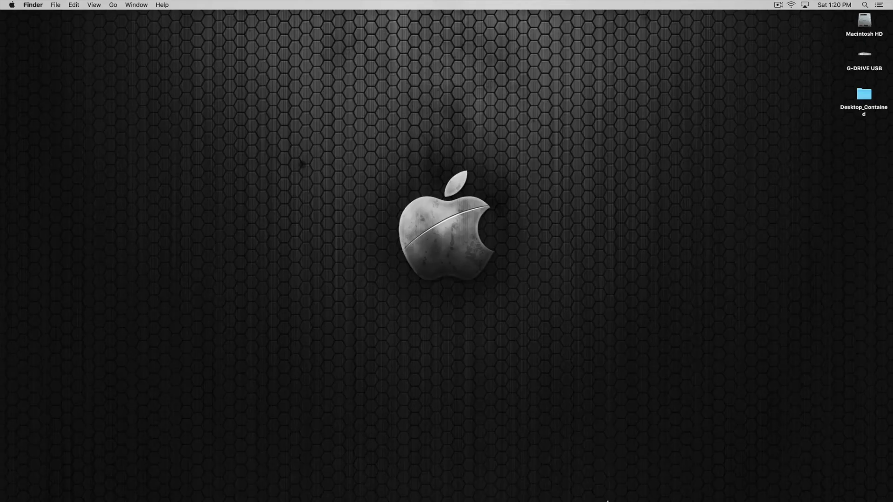
mouse_move(614, 491)
left_click(672, 493)
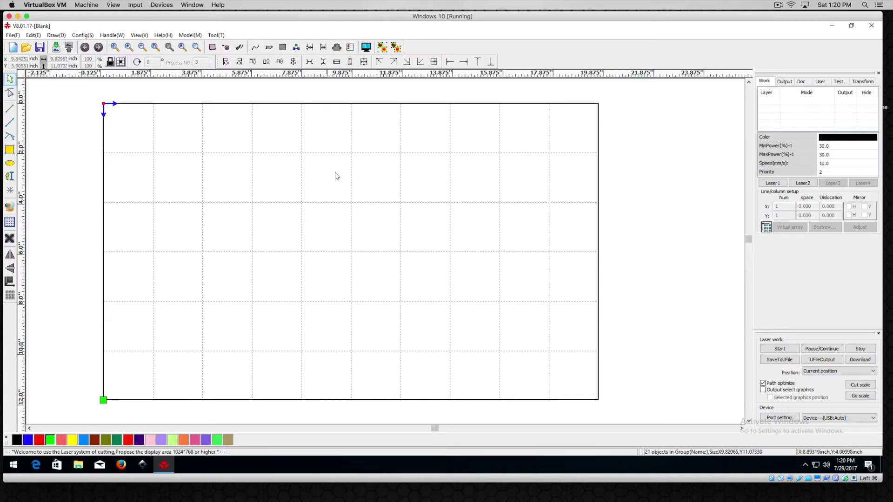
Import the YOGABUZZlogoBW_Original JPG from the Yoga_Buzz_Tutorial_RDworks folder into the blank laser document.
left_click(13, 35)
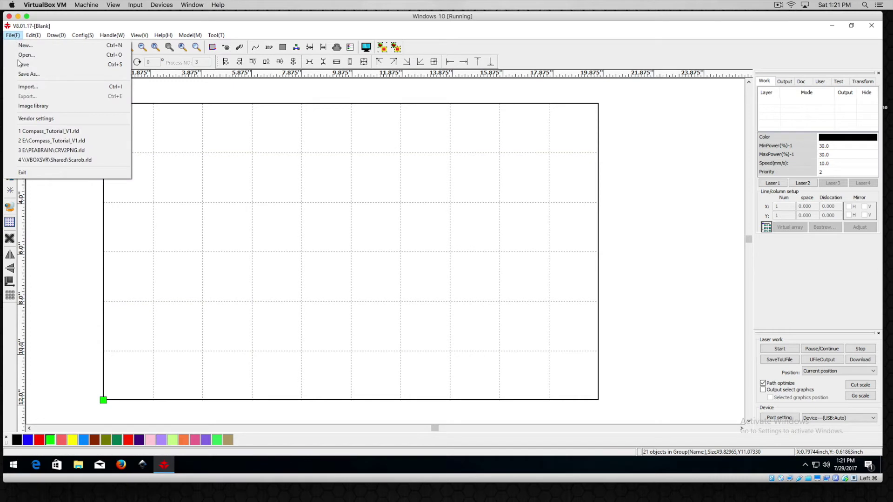
left_click(21, 86)
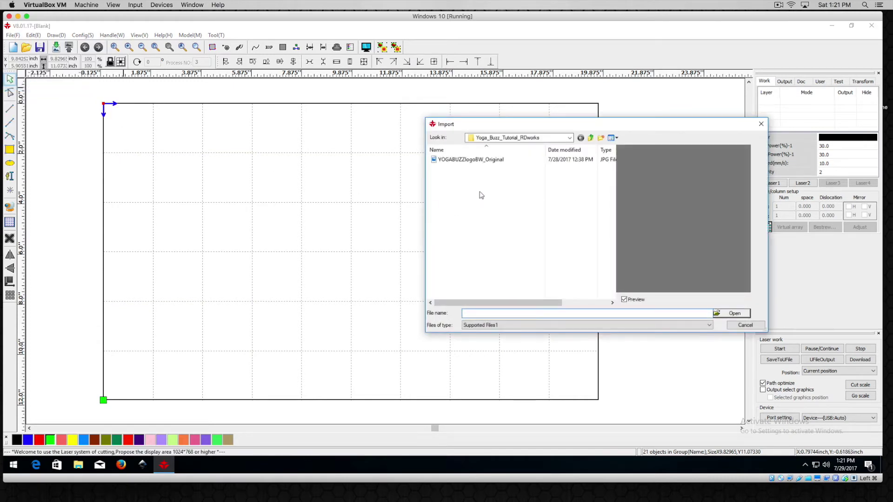
left_click(467, 160)
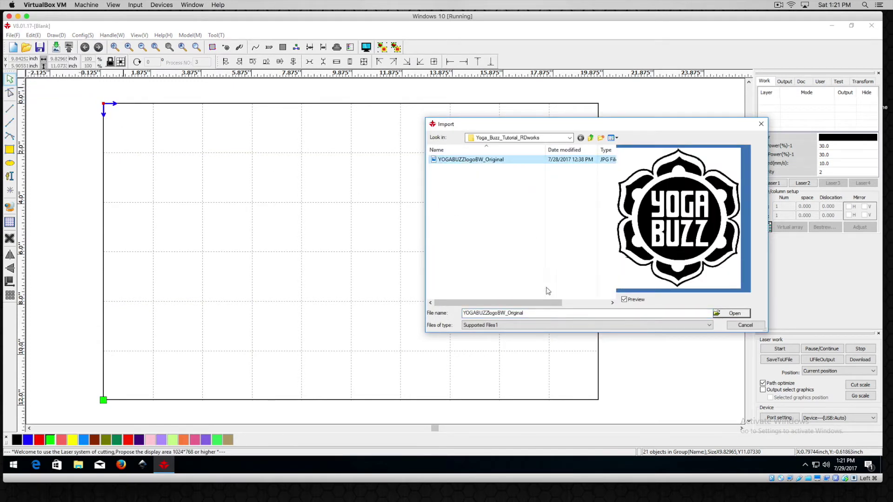
left_click(734, 313)
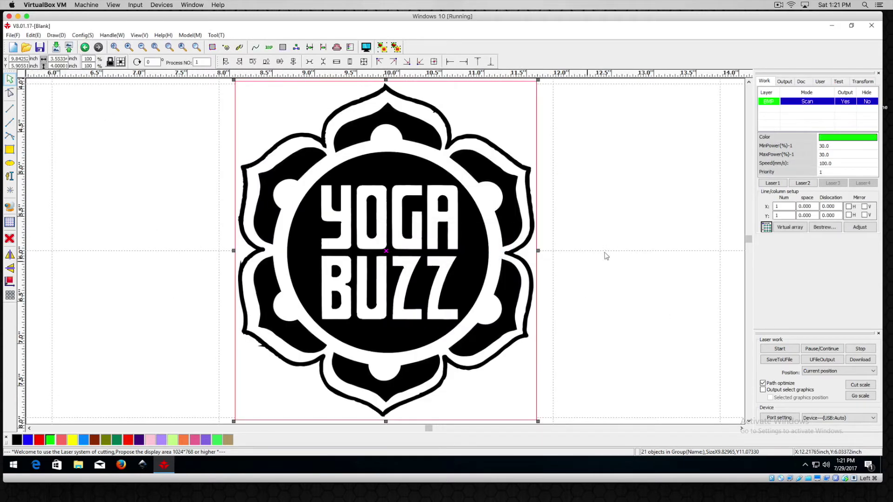
scroll(581, 226, "down", 1)
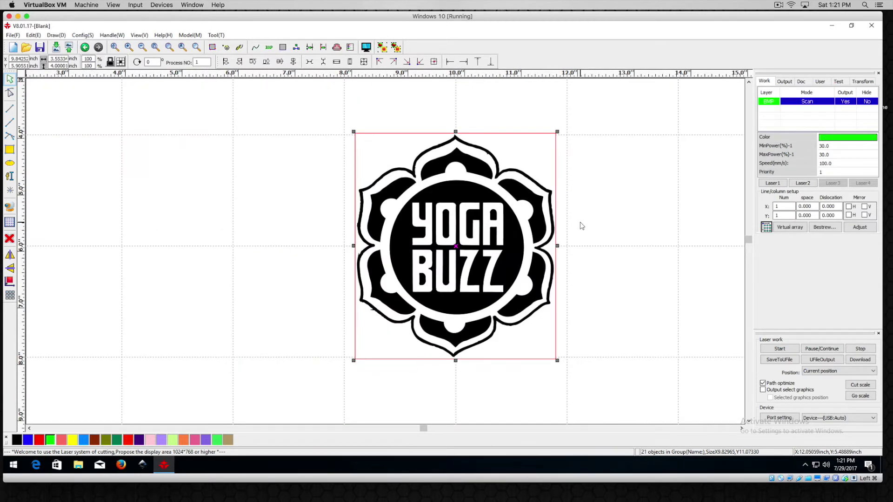
Select the imported Yoga Buzz logo bitmap and delete it from the work area.
scroll(592, 225, "down", 1)
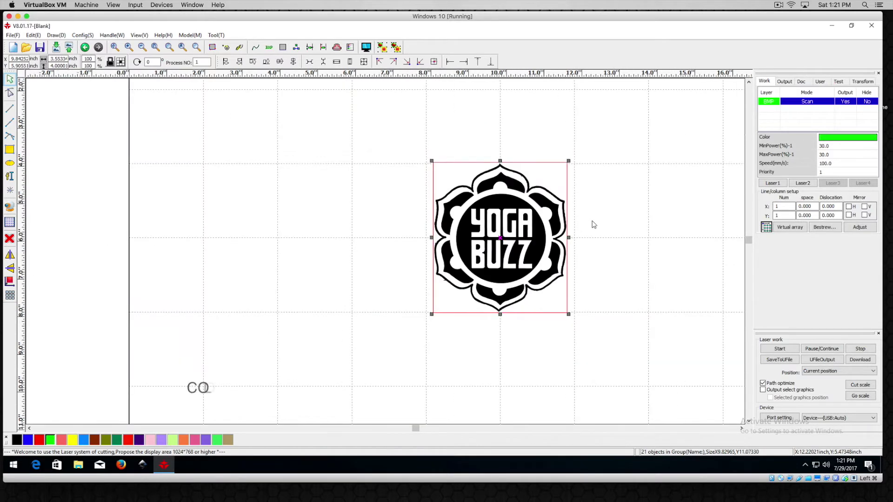
middle_click_drag(615, 213, 508, 213)
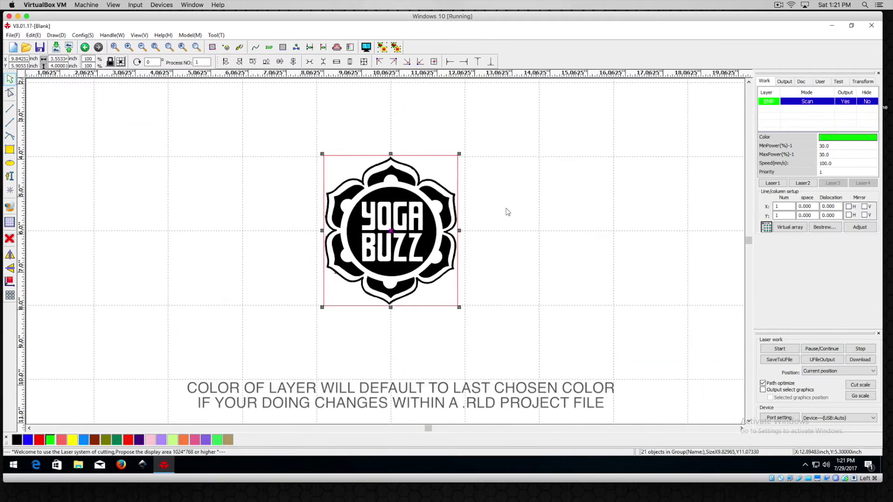
scroll(426, 200, "down", 1)
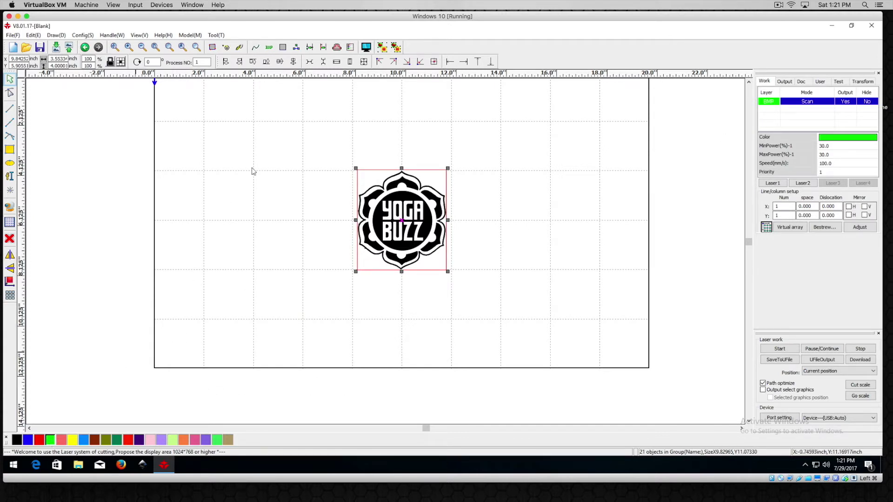
left_click_drag(493, 284, 293, 144)
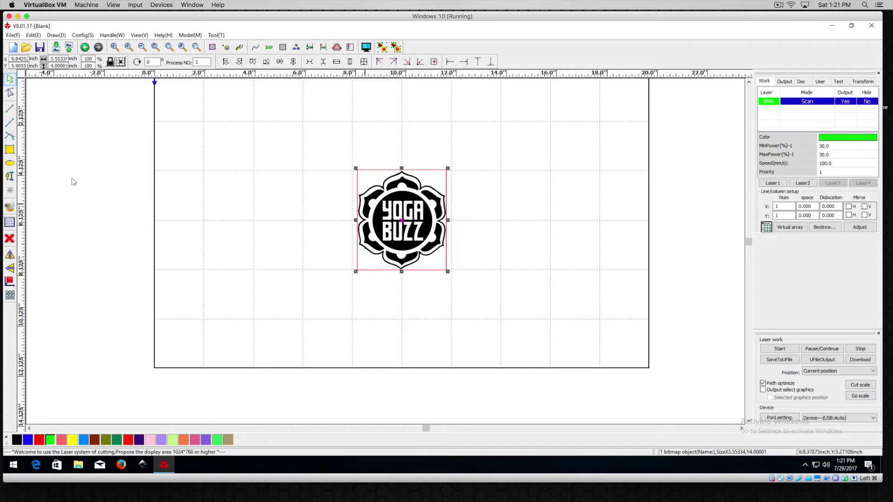
left_click(9, 238)
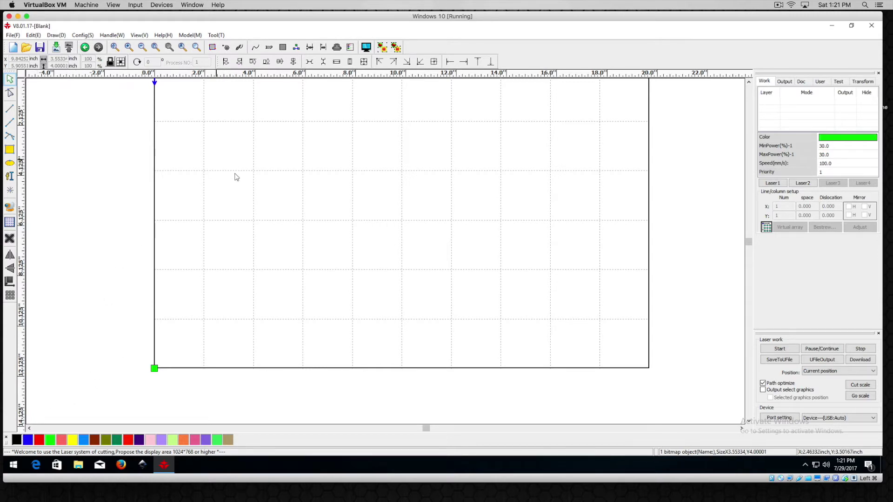
Import the YOGABUZZlogoBW_Original JPG again from the Yoga_Buzz_Tutorial_RDworks folder into the emptied work area.
scroll(288, 172, "down", 1)
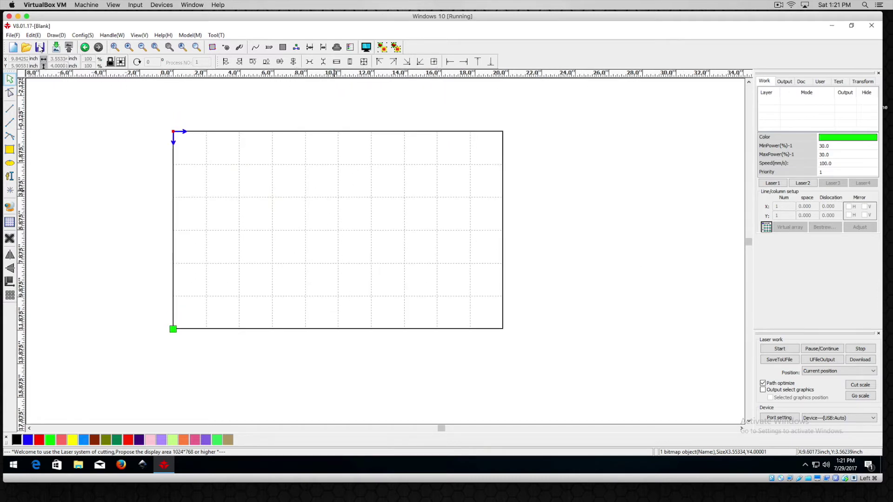
left_click(13, 36)
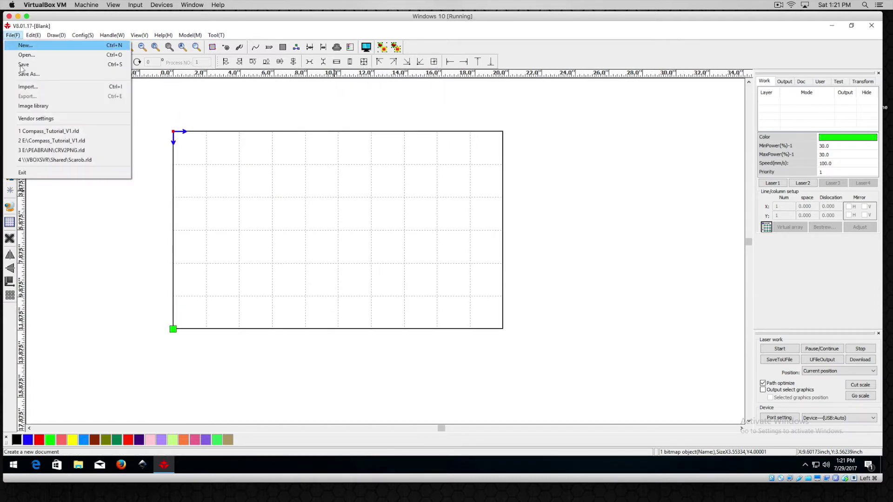
left_click(28, 87)
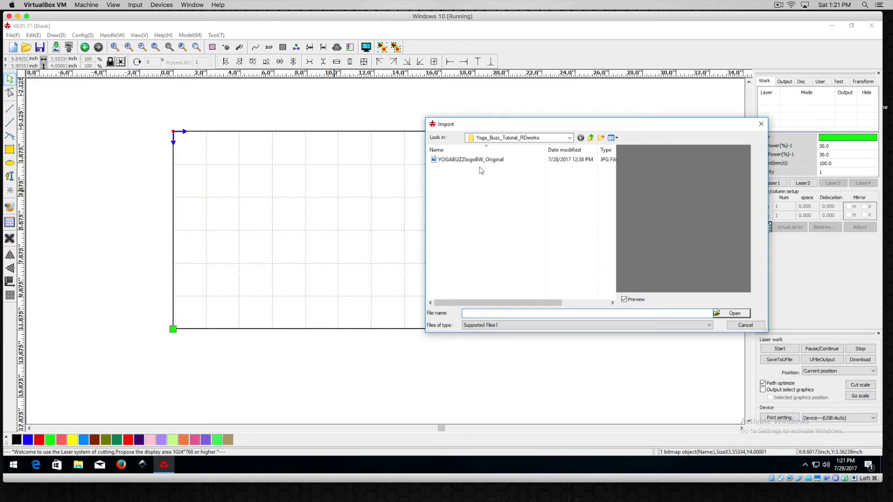
left_click(484, 161)
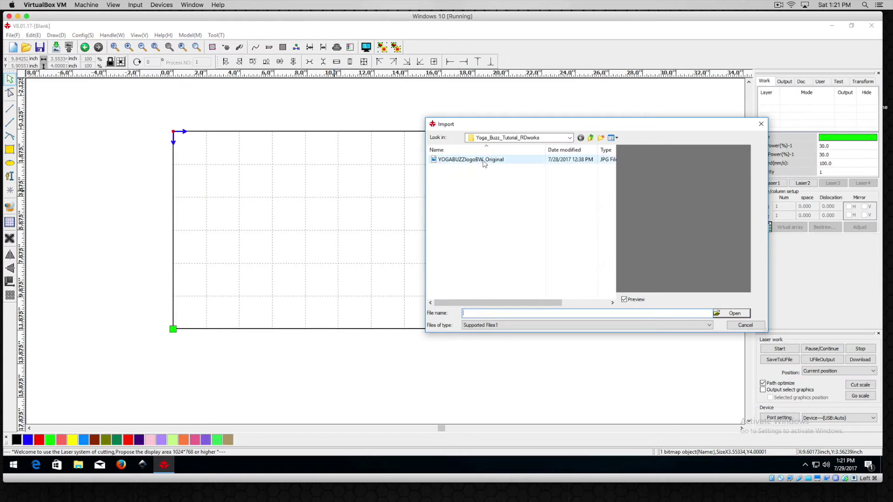
left_click(738, 314)
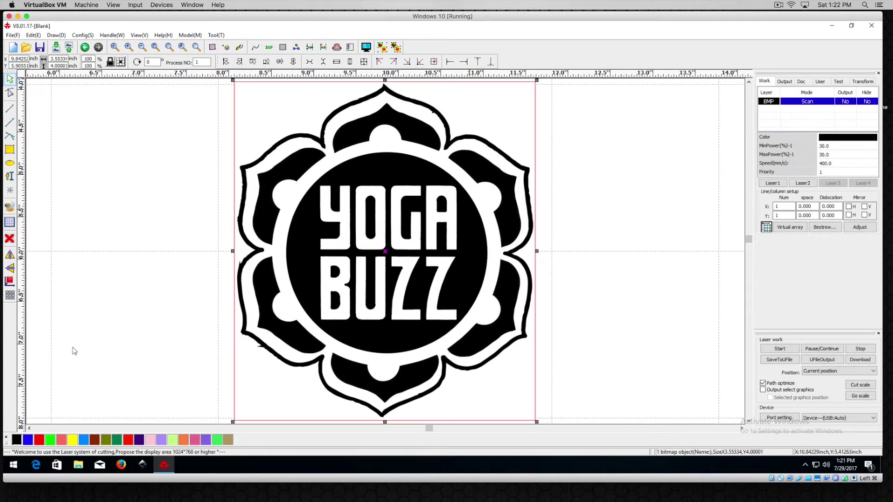
Scale the logo bitmap proportionally to a width of 10 inches.
scroll(317, 142, "down", 1)
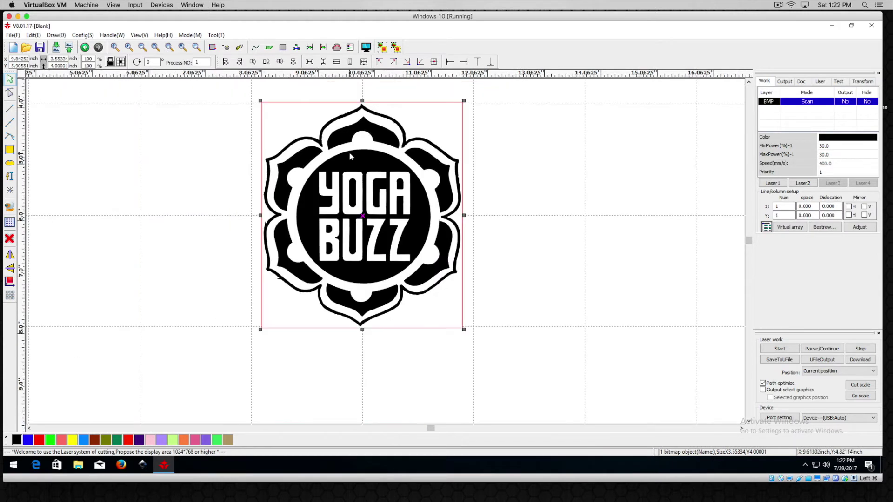
scroll(349, 151, "down", 1)
scroll(330, 156, "down", 1)
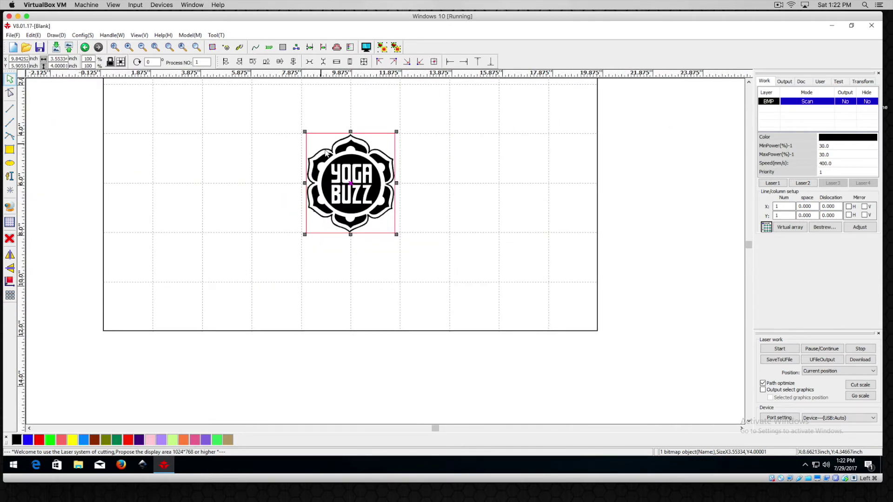
scroll(337, 149, "down", 1)
middle_click_drag(356, 188, 378, 246)
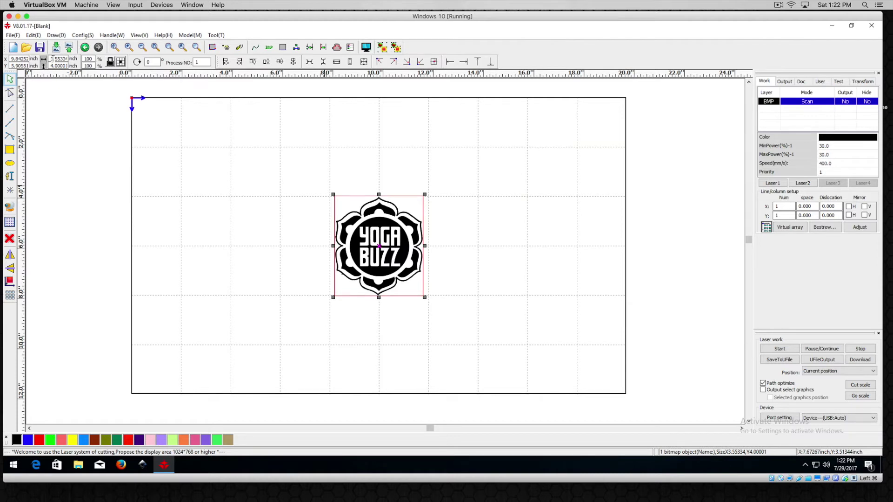
left_click_drag(50, 59, 84, 61)
type("10")
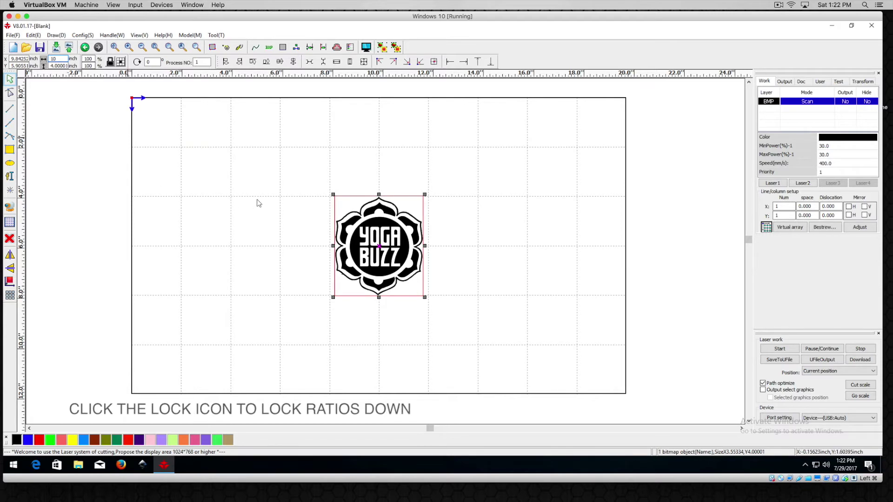
key("Return")
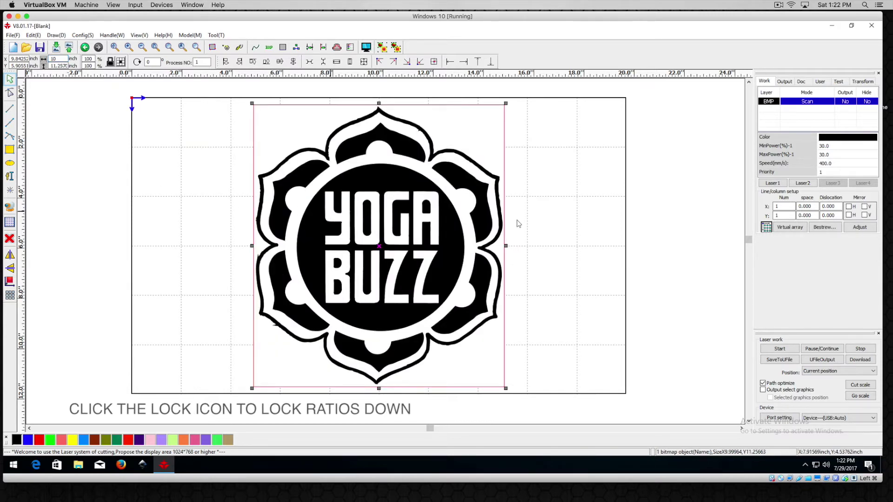
Check the cutting preview of the enlarged logo bitmap, including its size and time estimates, and return to the drawing.
scroll(518, 224, "down", 2)
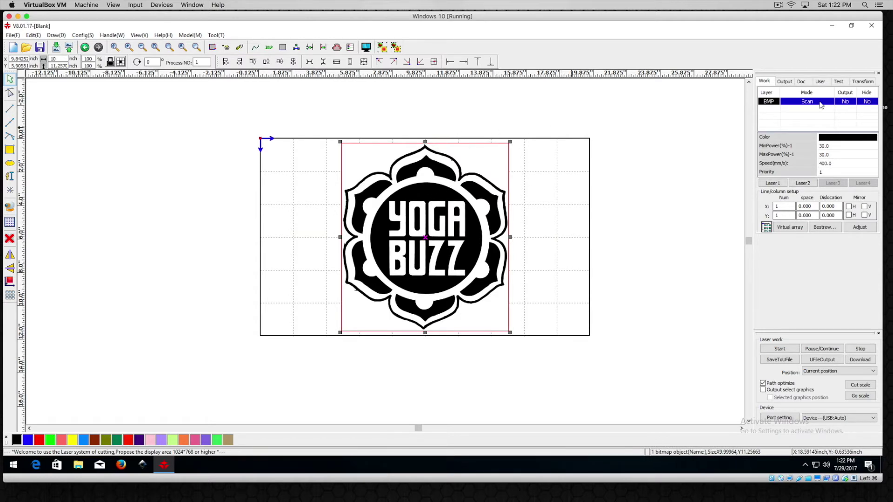
left_click(367, 47)
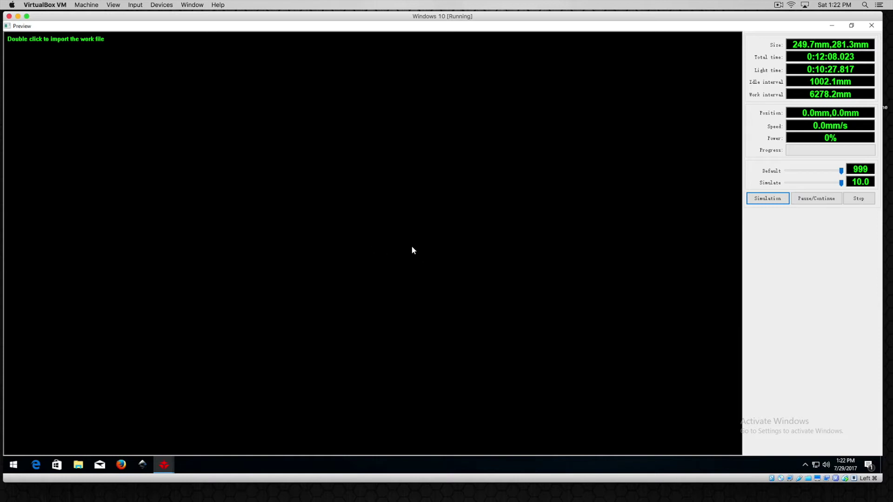
key("Escape")
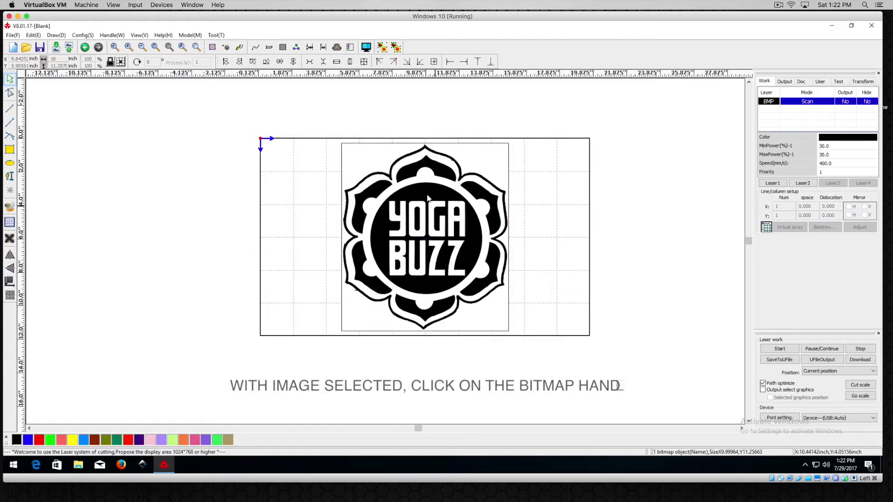
Set the logo's output resolution to 300 pixels/inch in its Bitmap handle settings and apply it to the view.
left_click(427, 189)
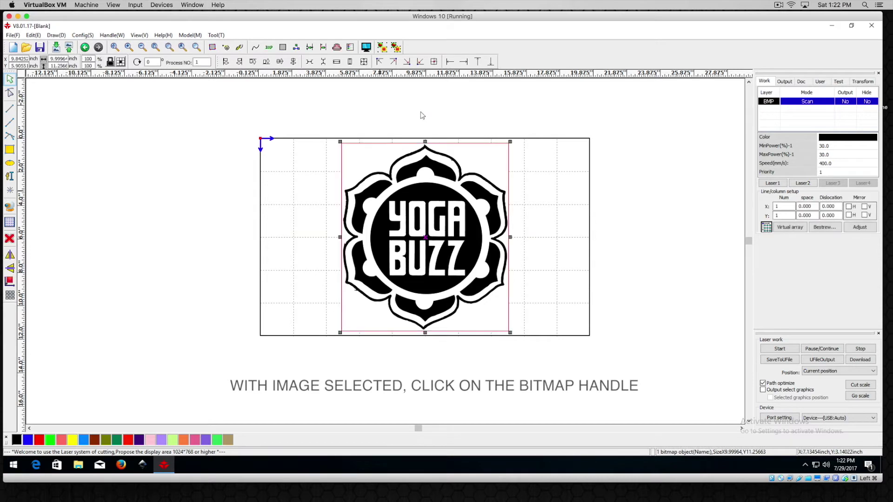
left_click(268, 47)
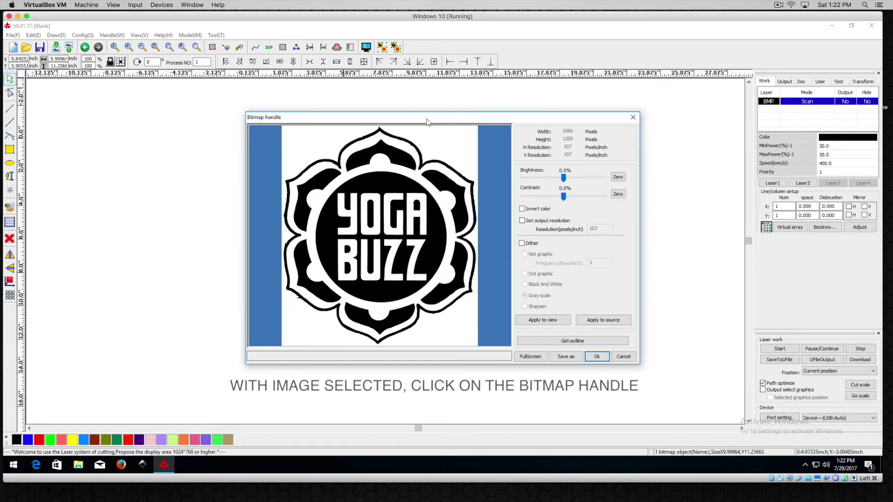
left_click_drag(427, 122, 606, 82)
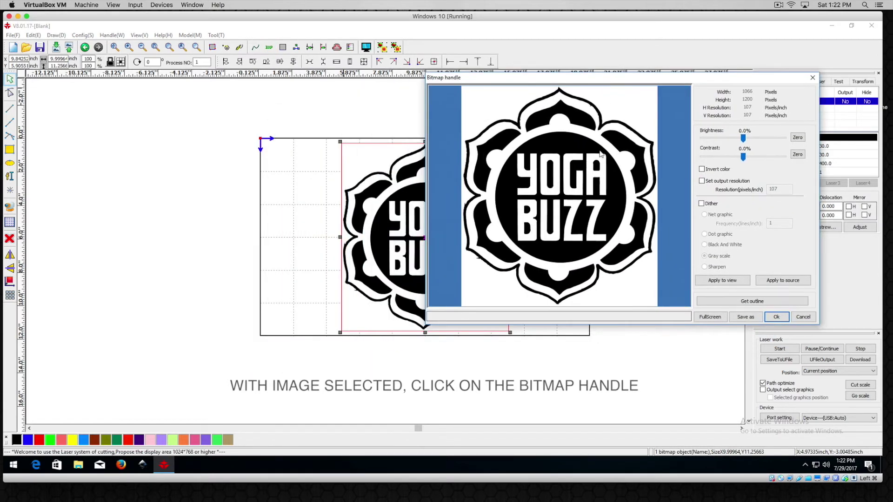
left_click(703, 182)
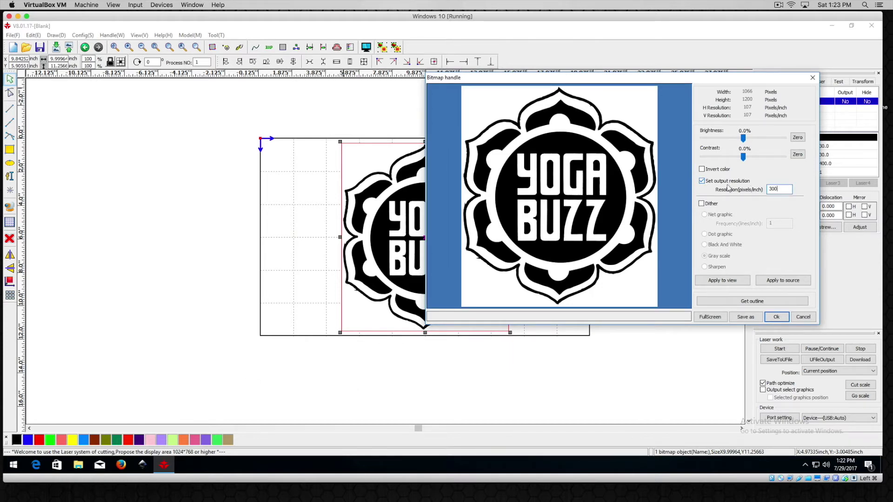
left_click(720, 281)
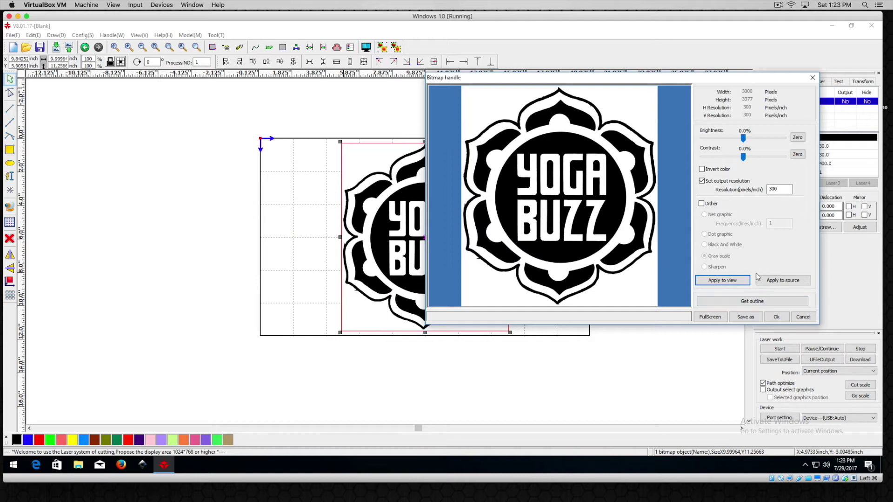
Generate the outline of the logo bitmap and apply the bitmap settings to the source image.
left_click(749, 302)
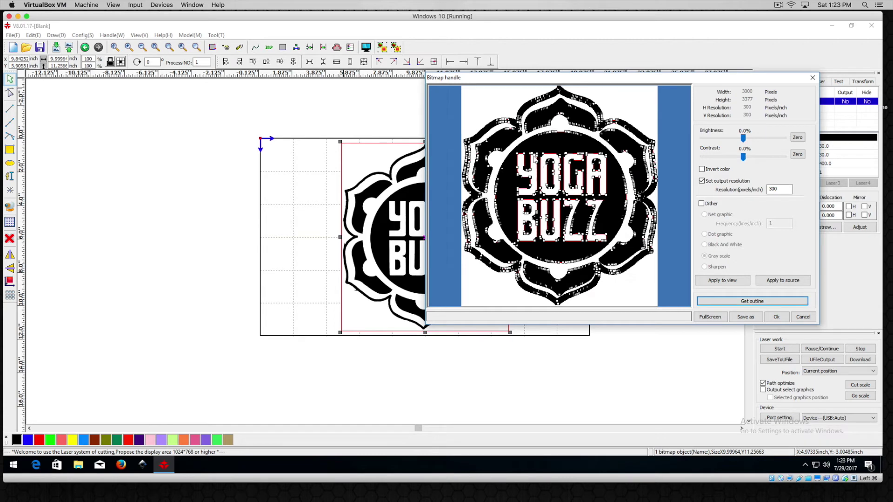
scroll(535, 159, "up", 1)
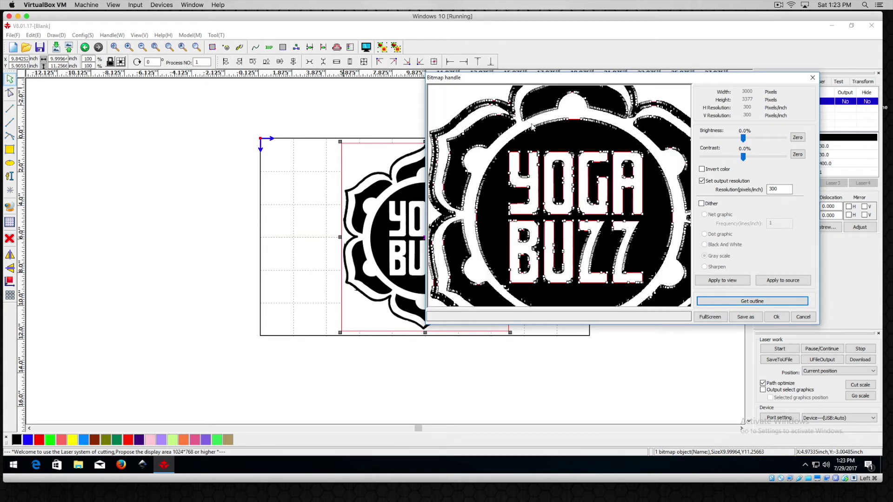
scroll(568, 180, "down", 1)
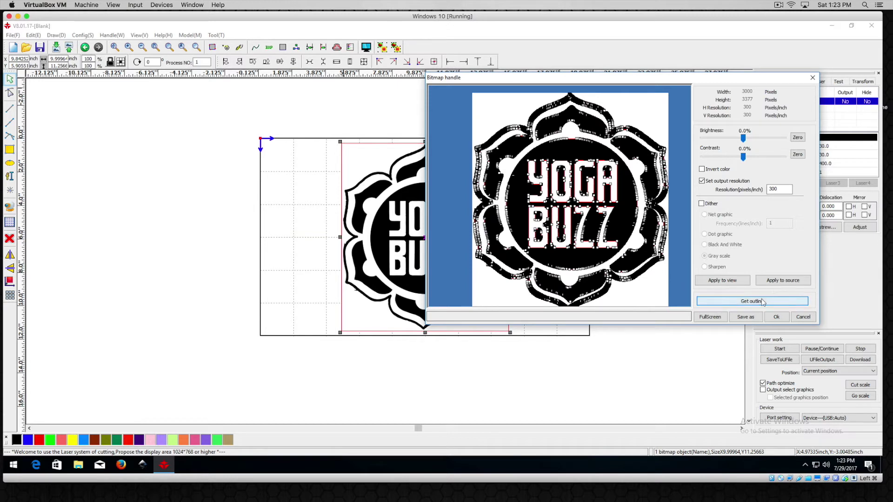
left_click(783, 281)
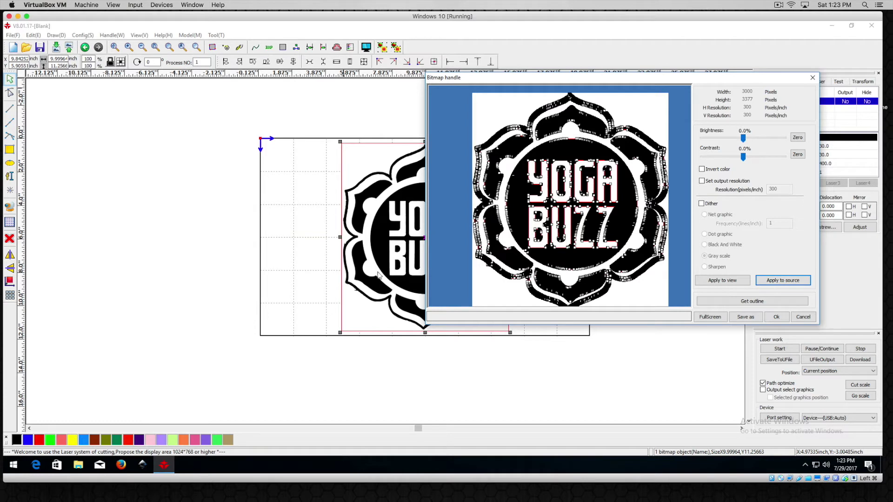
left_click(776, 318)
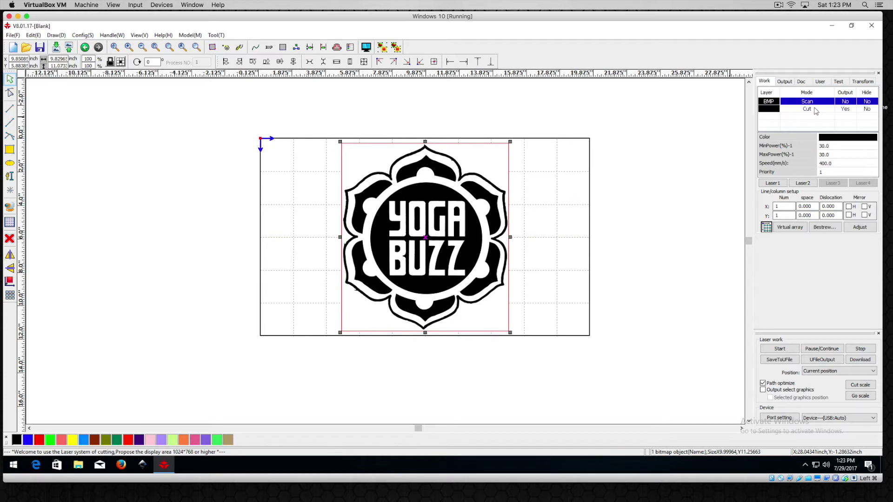
Hide the BMP scan layer so that only the traced outline on the cut layer is displayed.
left_click(819, 112)
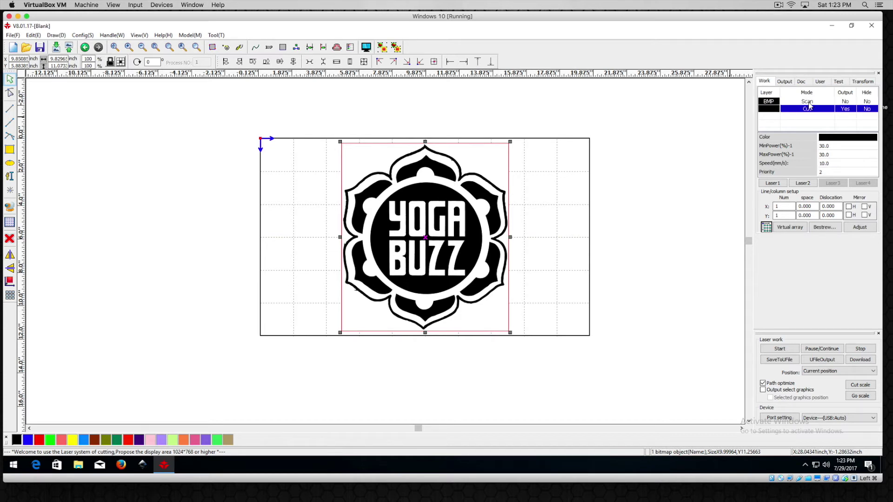
left_click(867, 102)
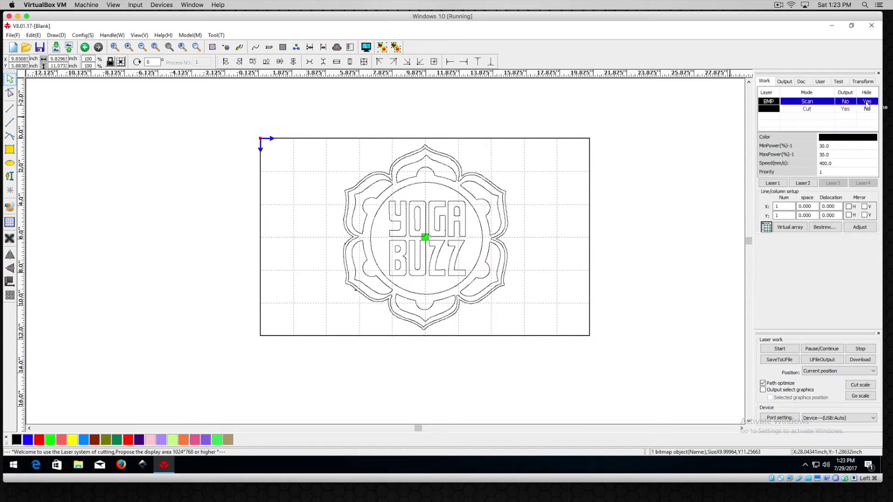